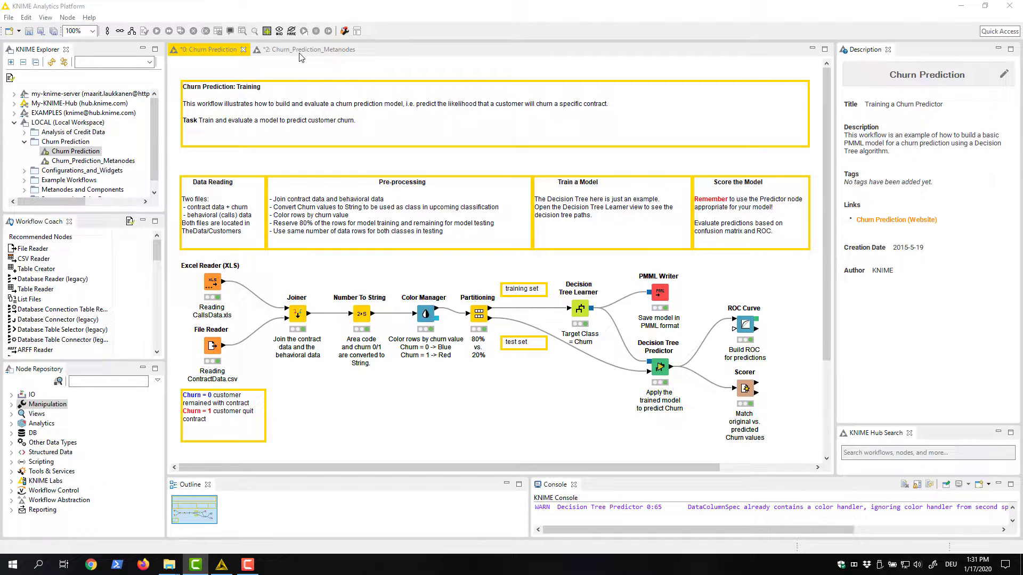
Group the Excel Reader and File Reader nodes into a new metanode named 'Data Access'
{"action": "left_click", "coordinate": [301, 53]}
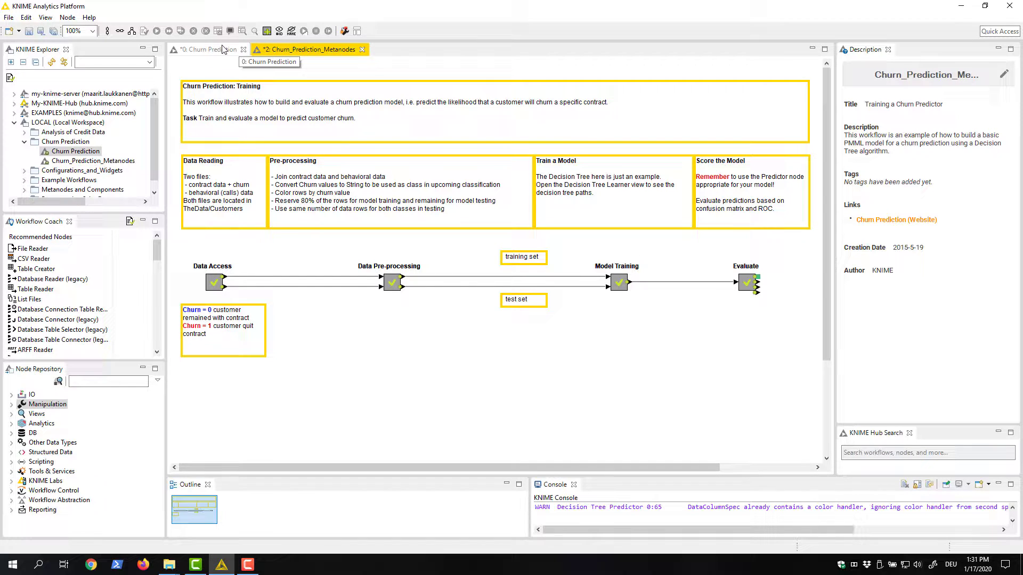
{"action": "left_click", "coordinate": [208, 49]}
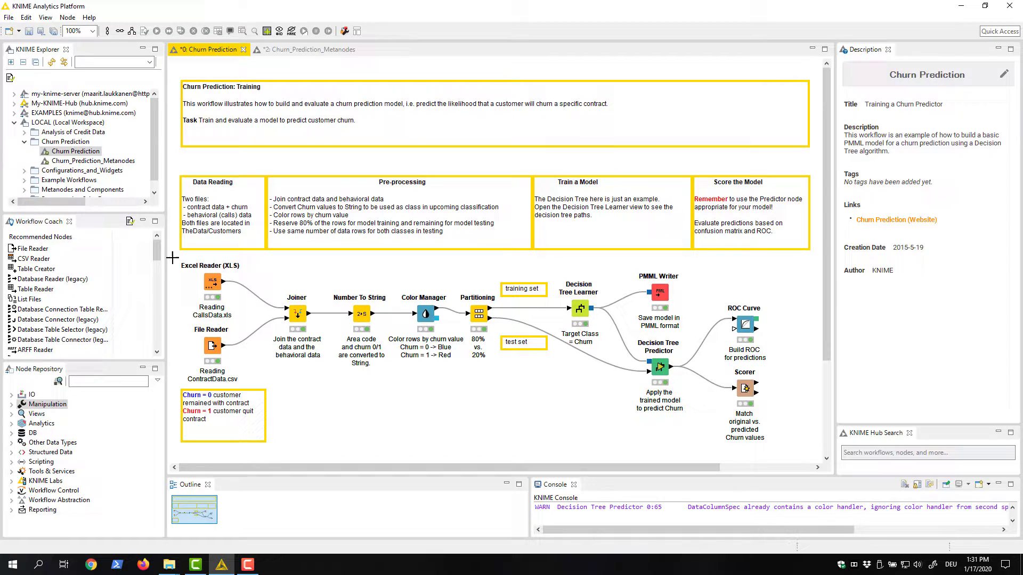
{"action": "left_click_drag", "start_coordinate": [173, 260], "coordinate": [268, 378]}
{"action": "left_click", "coordinate": [278, 387]}
{"action": "left_click", "coordinate": [215, 347]}
{"action": "left_click", "coordinate": [215, 290], "text": "ctrl"}
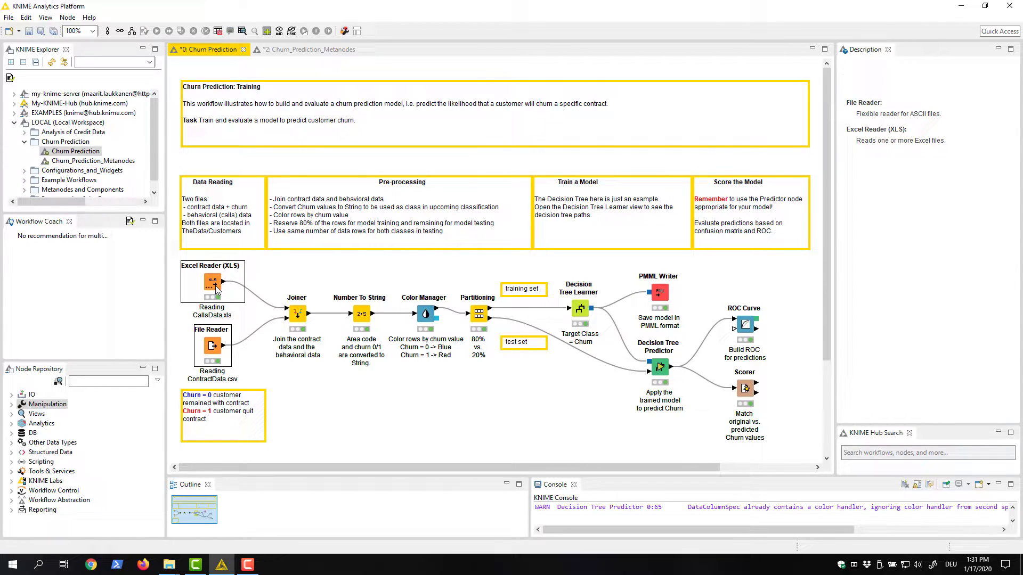
{"action": "right_click", "coordinate": [216, 289]}
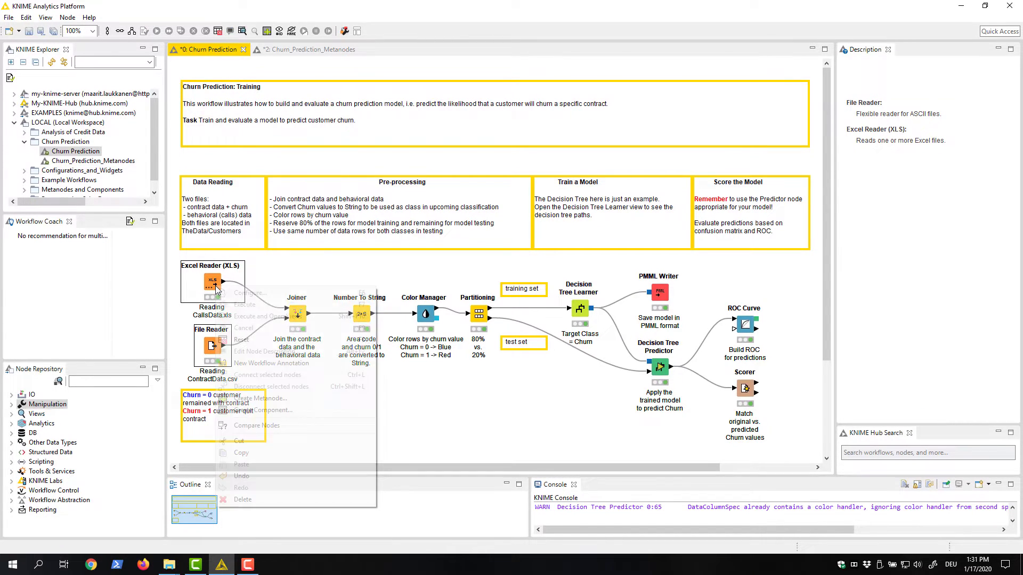
{"action": "left_click", "coordinate": [253, 400]}
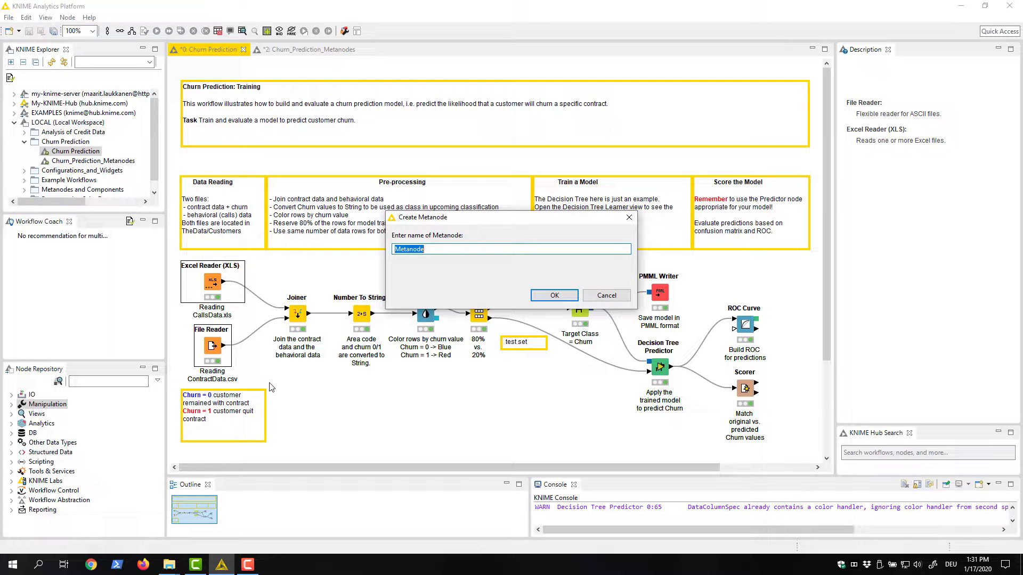
{"action": "type", "text": "Data Access"}
{"action": "left_click", "coordinate": [540, 296]}
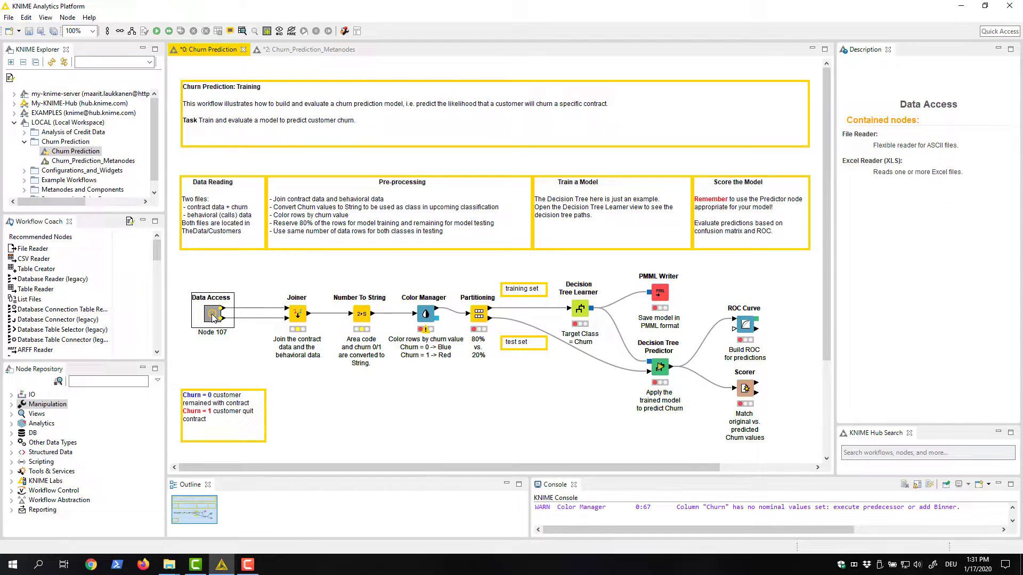
Inside Data Access, insert a Row Filter after the File Reader matching only rows with missing values
{"action": "double_click", "coordinate": [213, 315]}
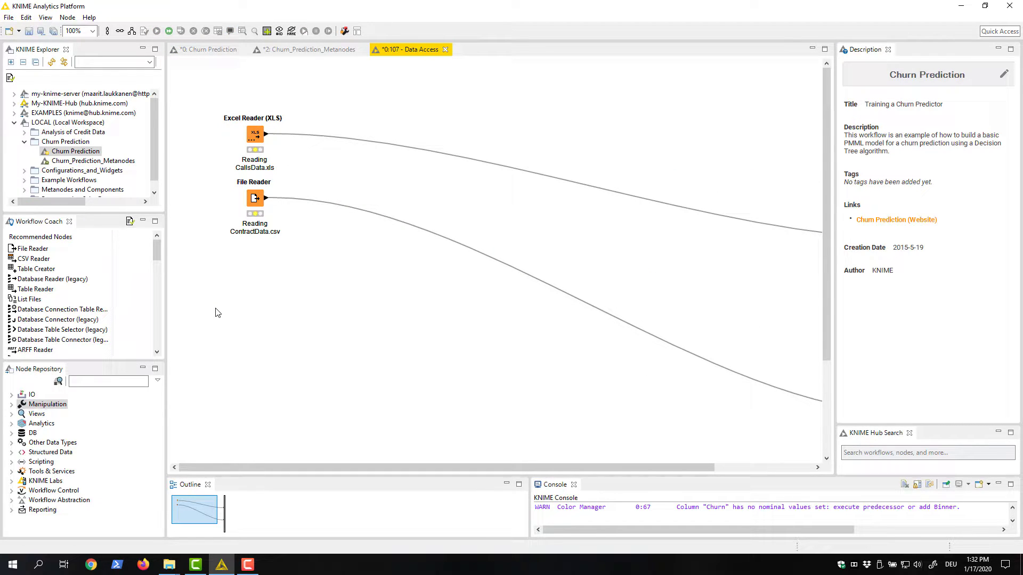
{"action": "left_click", "coordinate": [255, 205]}
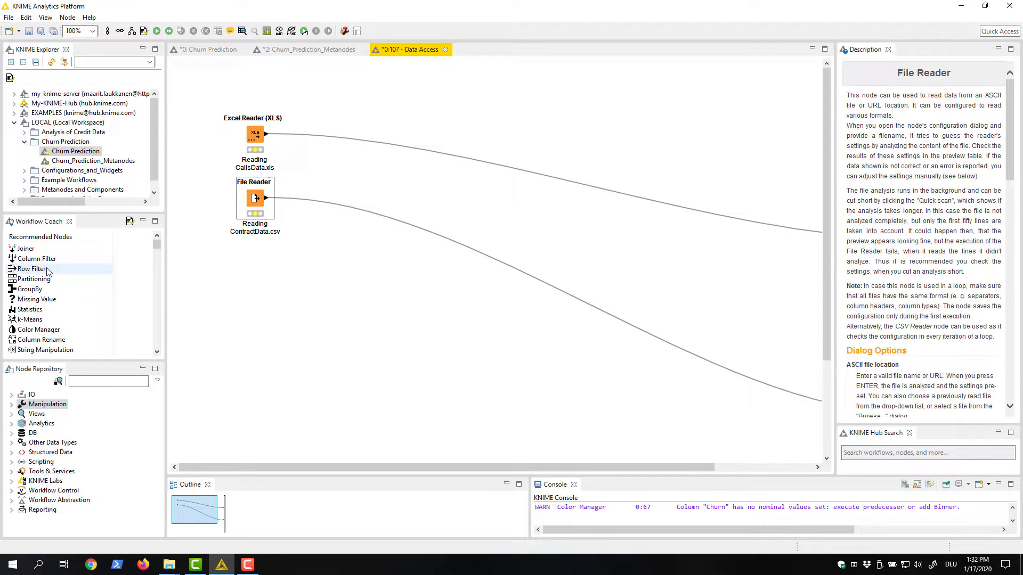
{"action": "left_click_drag", "start_coordinate": [31, 269], "coordinate": [340, 212]}
{"action": "double_click", "coordinate": [340, 211]}
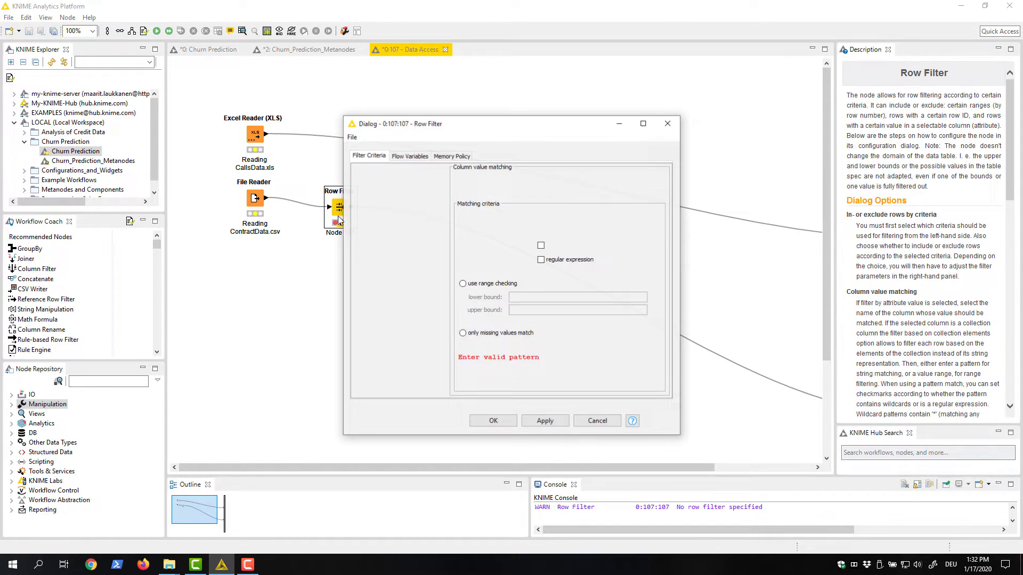
{"action": "left_click", "coordinate": [463, 334]}
{"action": "left_click", "coordinate": [494, 421]}
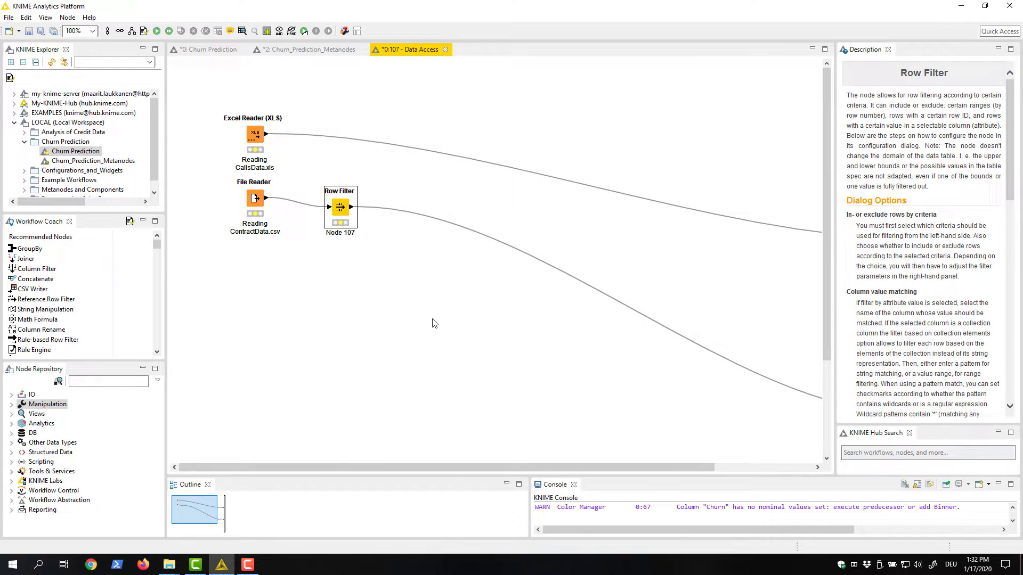
Frame the metanode's nodes with a workflow annotation and return to the main workflow
{"action": "right_click", "coordinate": [203, 92]}
{"action": "left_click", "coordinate": [227, 169]}
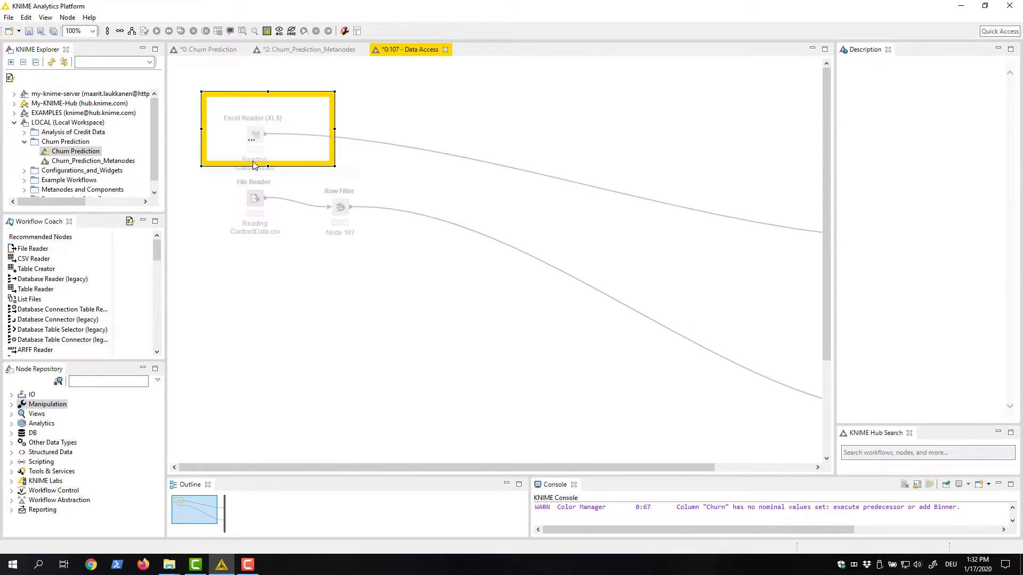
{"action": "mouse_move", "coordinate": [336, 167]}
{"action": "left_mouse_down"}
{"action": "mouse_move", "coordinate": [344, 214]}
{"action": "mouse_move", "coordinate": [384, 251]}
{"action": "left_mouse_up"}
{"action": "left_click", "coordinate": [416, 288]}
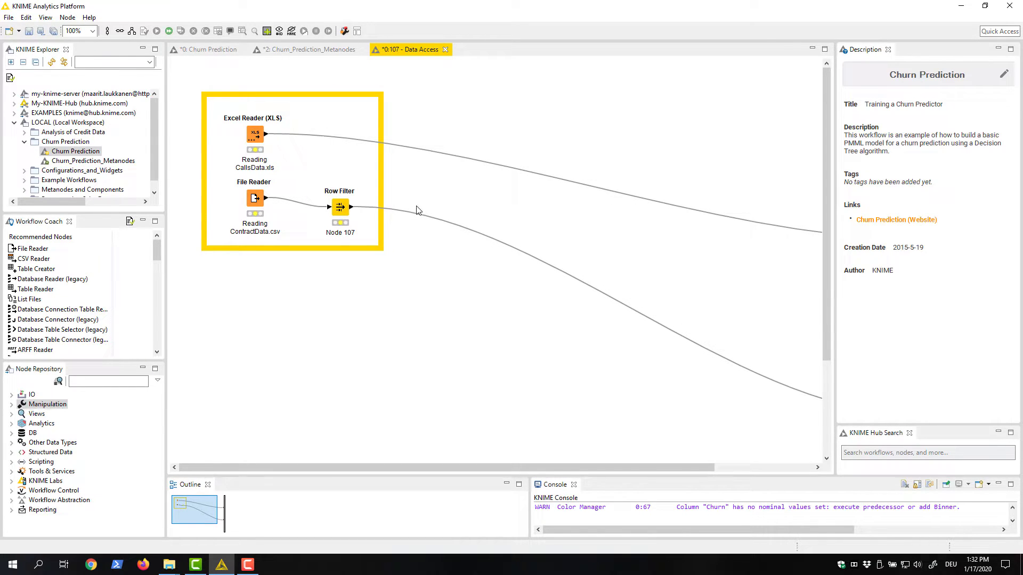
{"action": "left_click", "coordinate": [446, 50]}
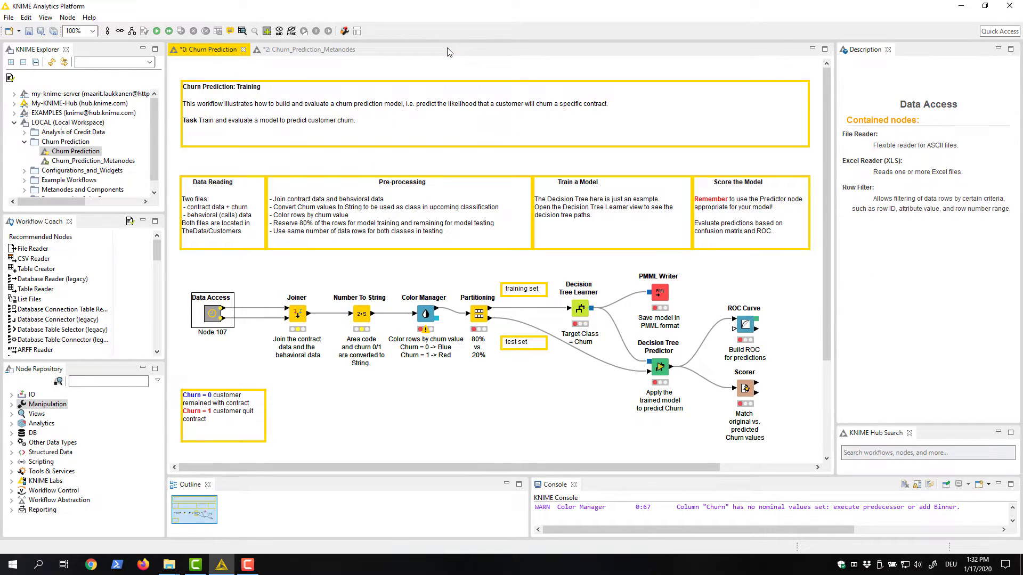
Show the Metanode submenu in the Data Access node's context menu
{"action": "right_click", "coordinate": [215, 313]}
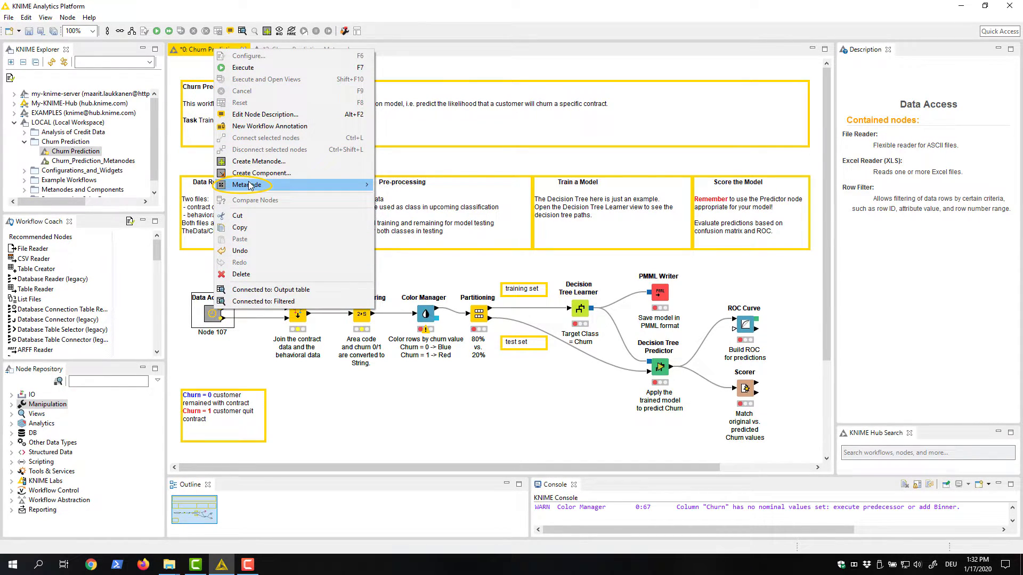
{"action": "mouse_move", "coordinate": [249, 184]}
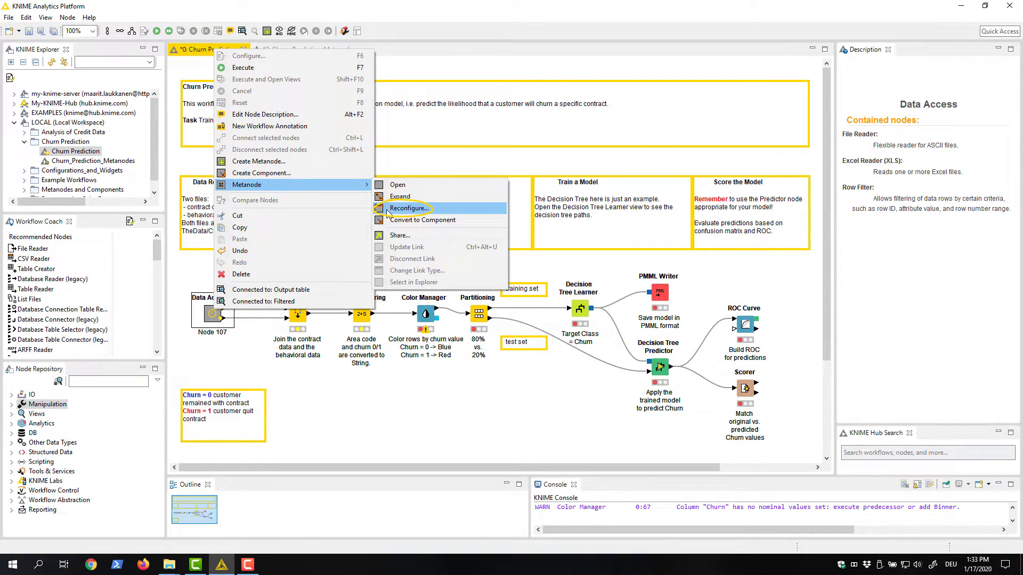
Reconfigure the metanode as 'Data Access 1', adding a Database Connection input and moving out_1 first
{"action": "left_click", "coordinate": [408, 208]}
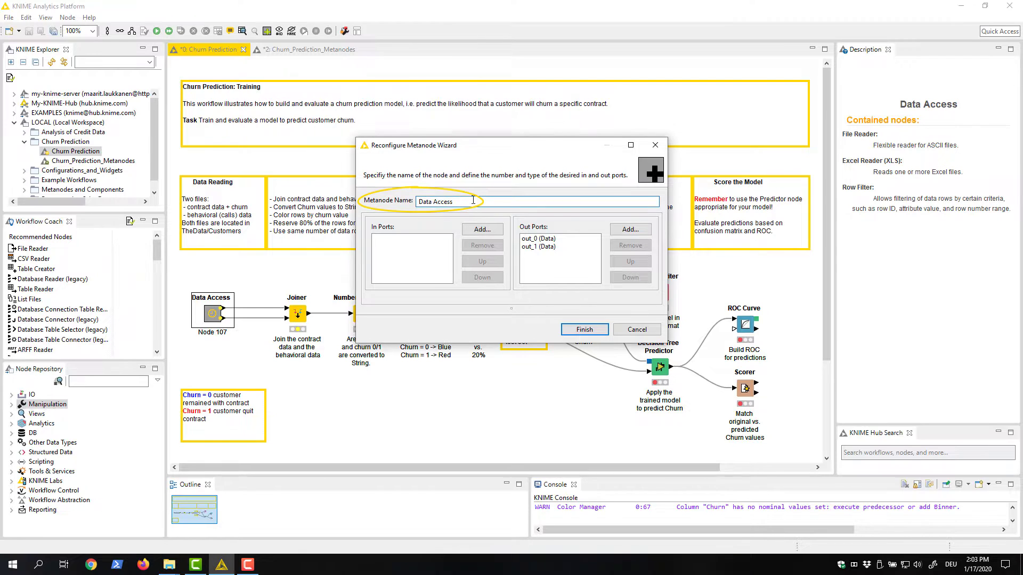
{"action": "type", "text": "1"}
{"action": "left_click", "coordinate": [482, 229]}
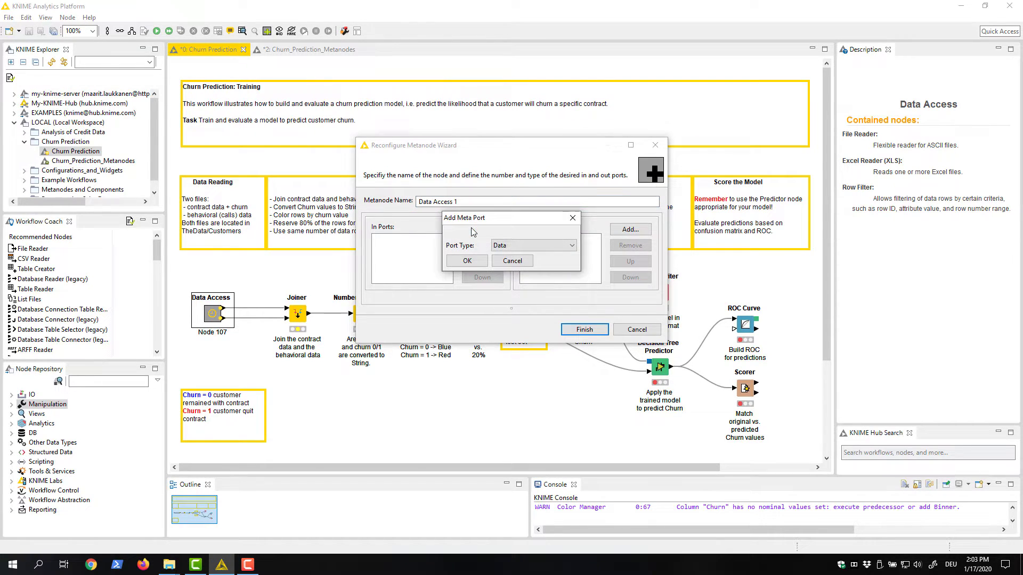
{"action": "left_click", "coordinate": [564, 250]}
{"action": "left_click", "coordinate": [504, 270]}
{"action": "left_click", "coordinate": [482, 265]}
{"action": "left_click", "coordinate": [538, 247]}
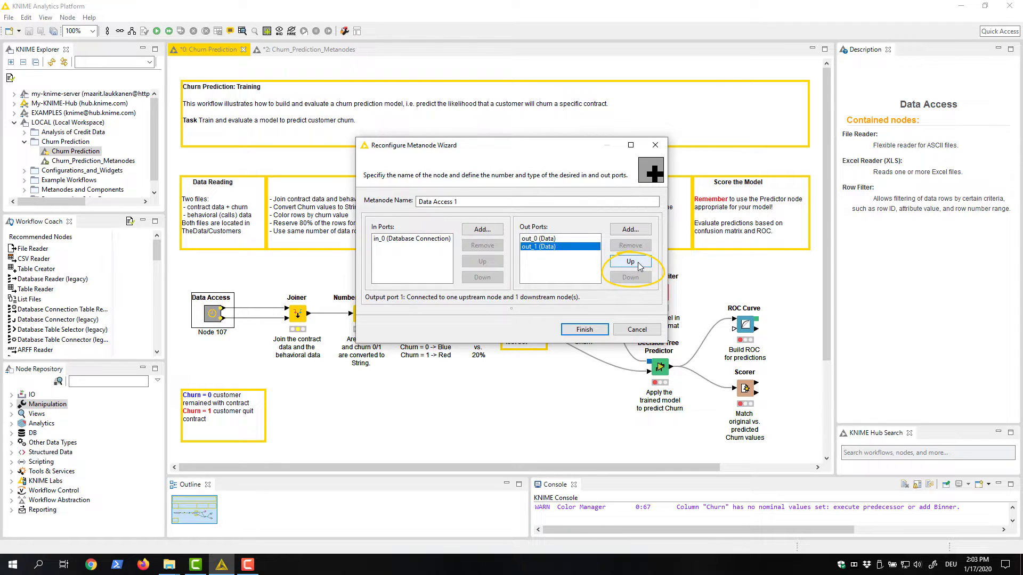
{"action": "left_click", "coordinate": [631, 261]}
{"action": "left_click", "coordinate": [585, 329]}
Convert Data Access 1 into a component with one input and two output ports
{"action": "right_click", "coordinate": [213, 315]}
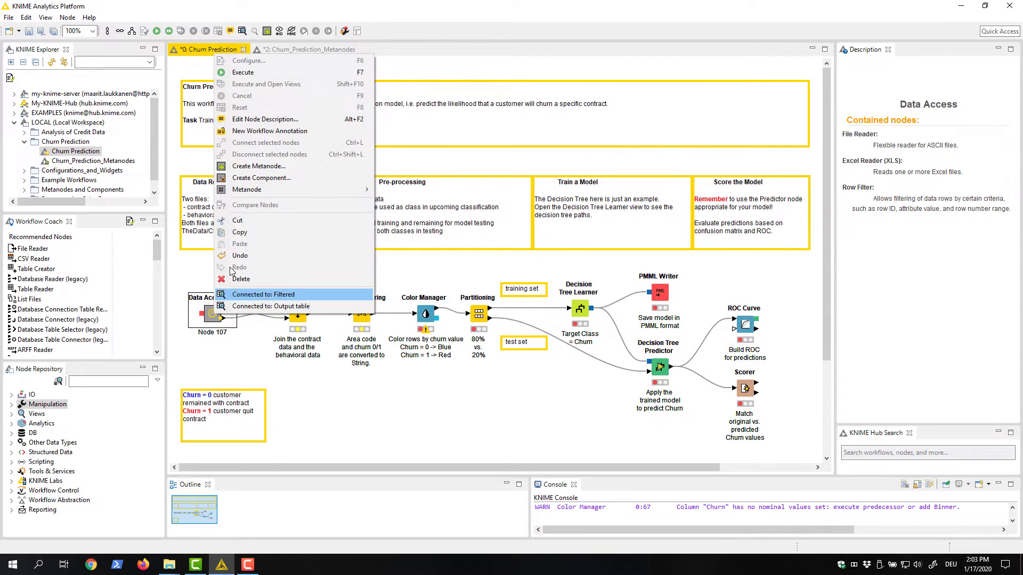
{"action": "mouse_move", "coordinate": [322, 193]}
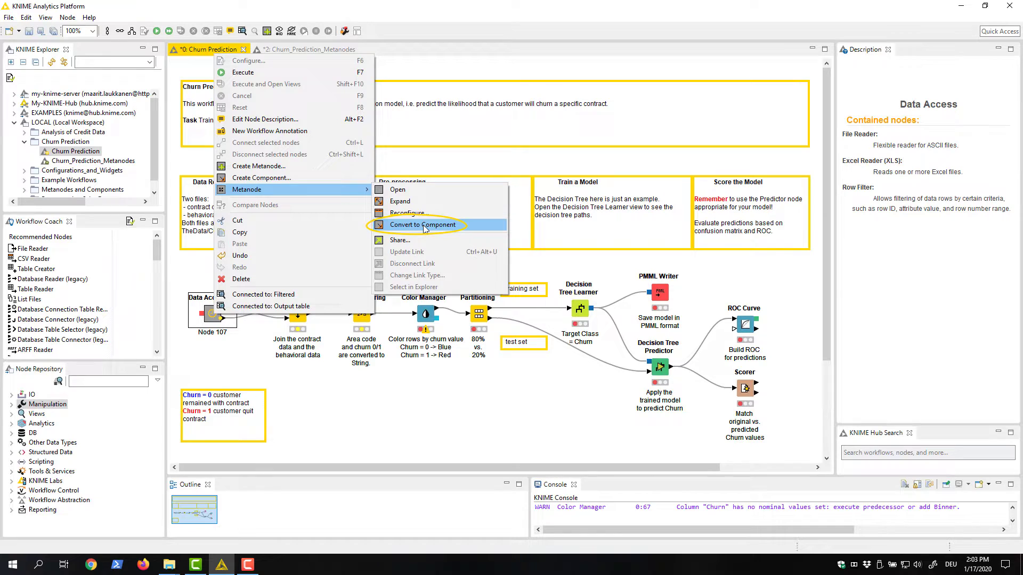
{"action": "left_click", "coordinate": [425, 226]}
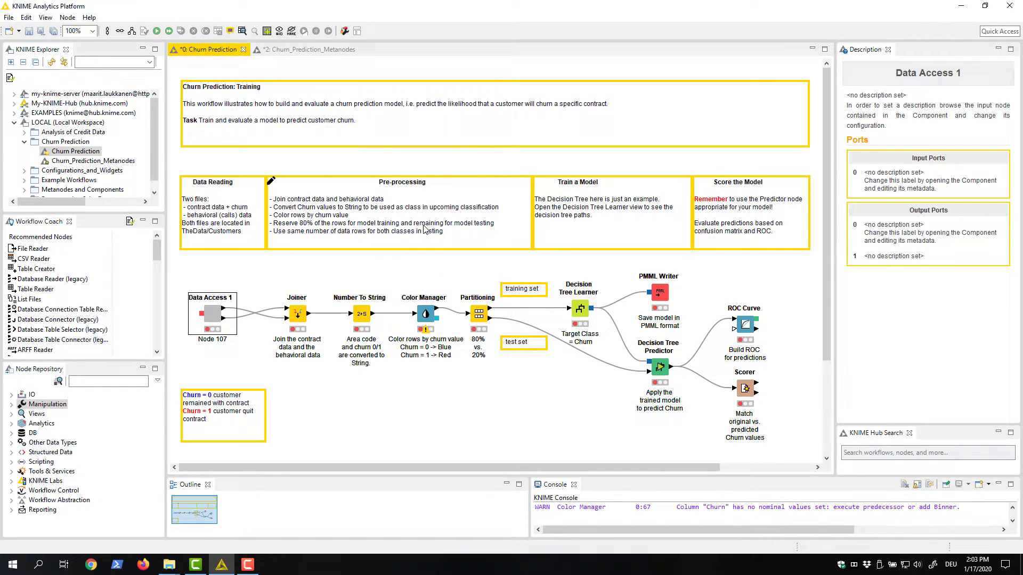